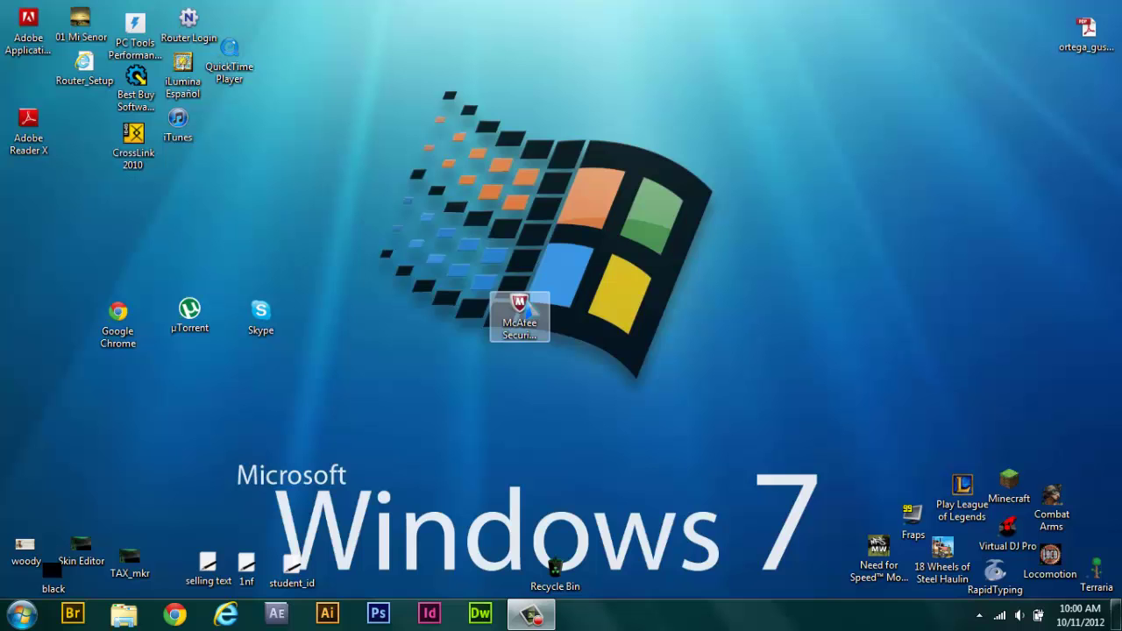
Step: Open McAfee SecurityCenter and display the firewall's Internet Connections for Programs settings
click(521, 317)
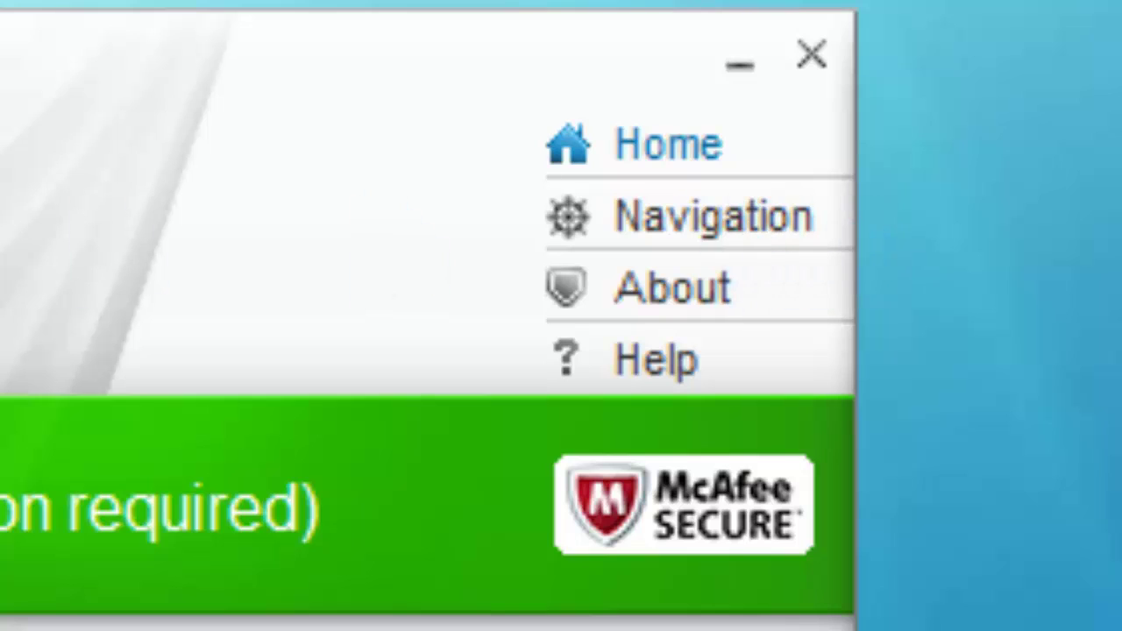
click(701, 215)
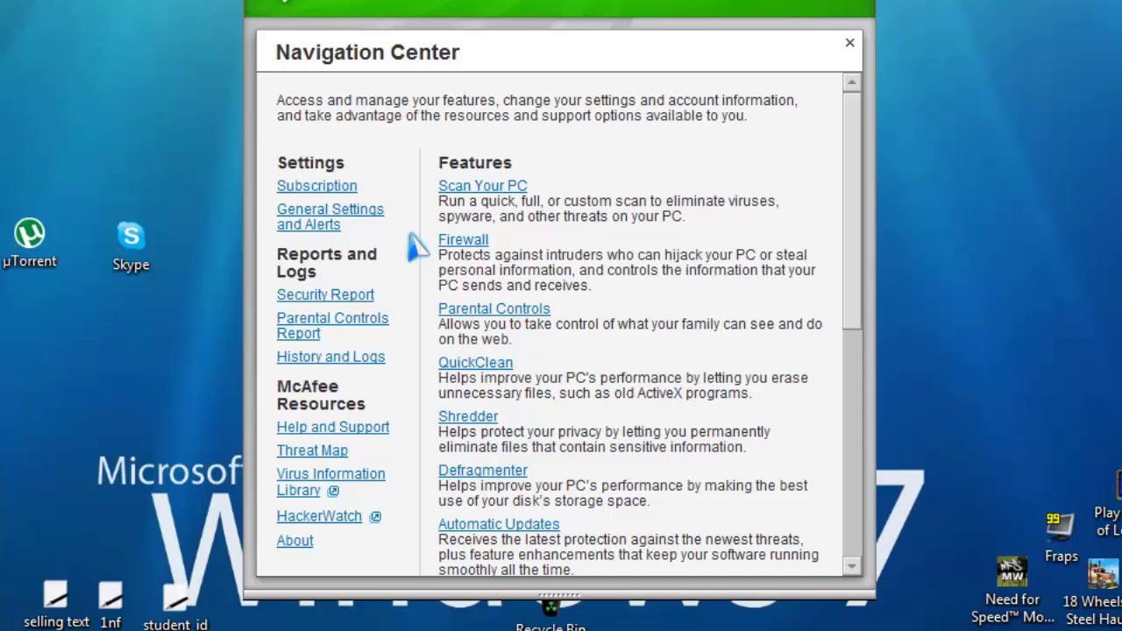
click(469, 245)
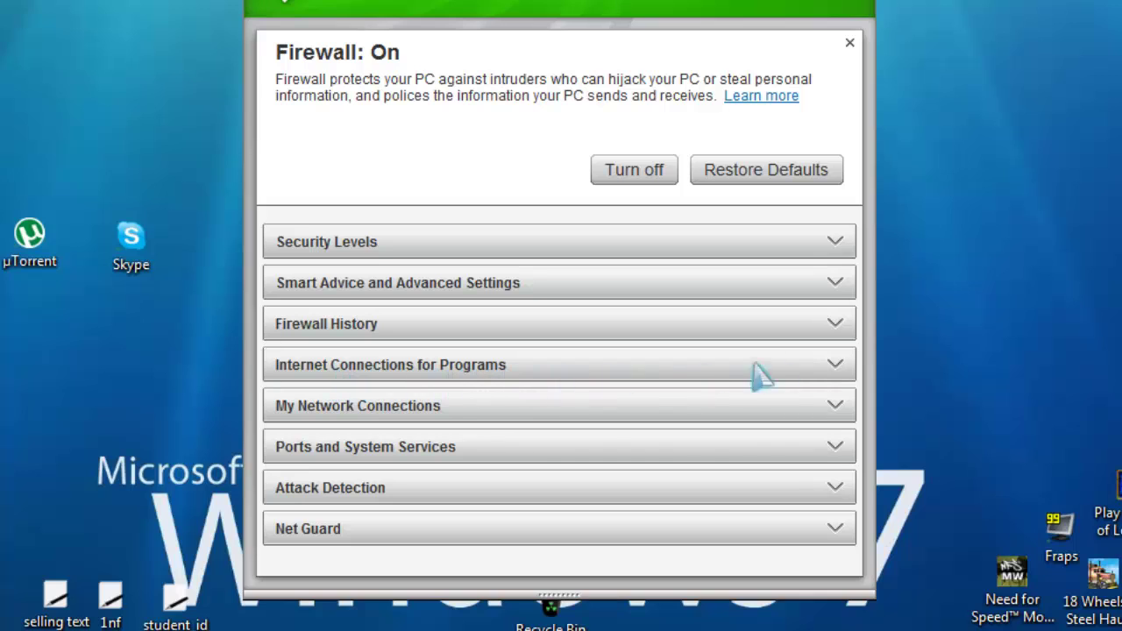
click(834, 367)
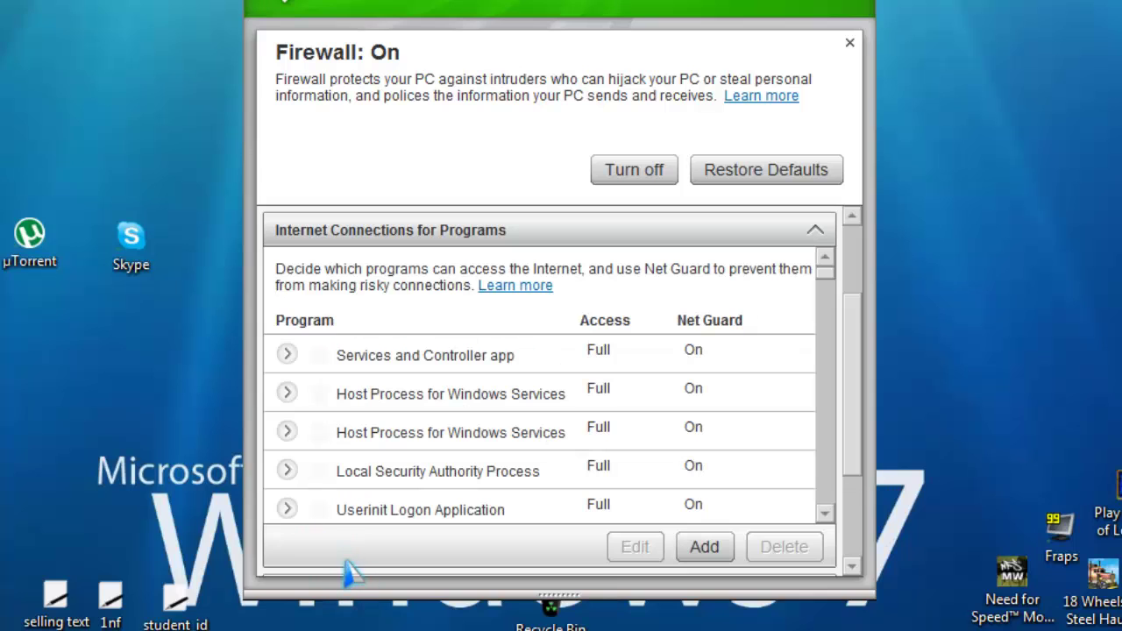
Step: Find Google Chrome in the list of programs, select it and expand its file details
scroll(825, 290, down, 10)
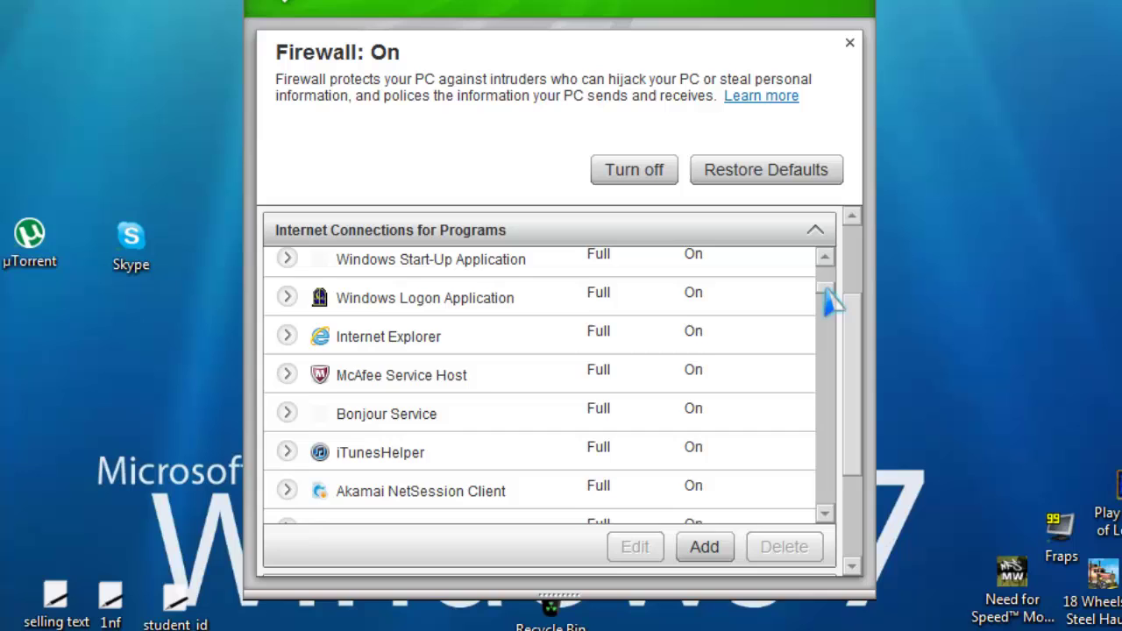
scroll(829, 303, down, 5)
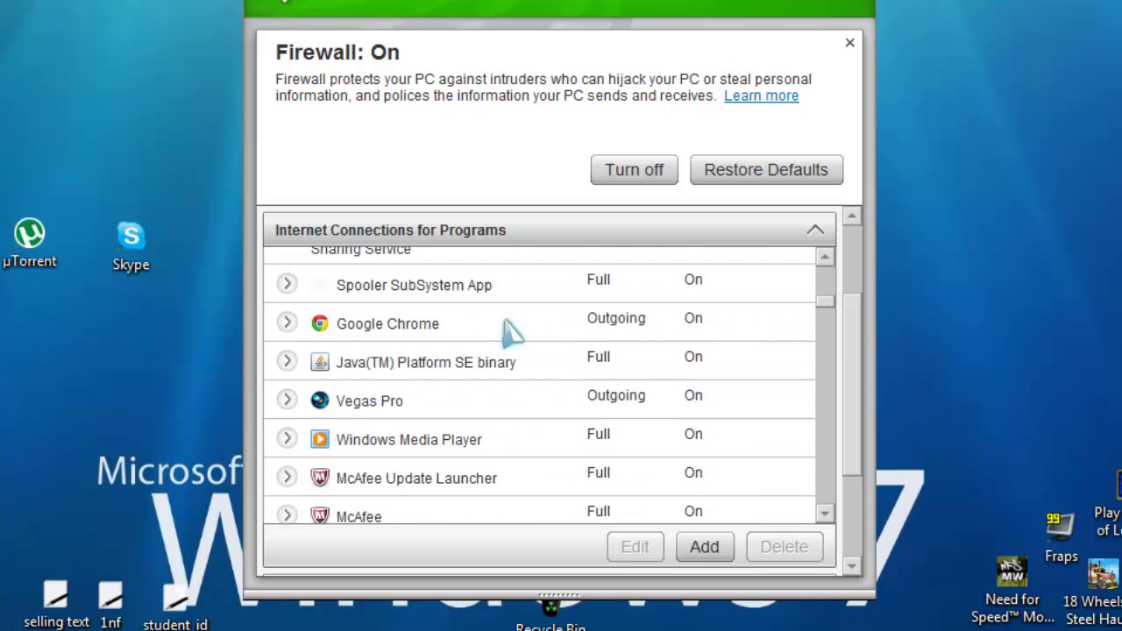
click(473, 324)
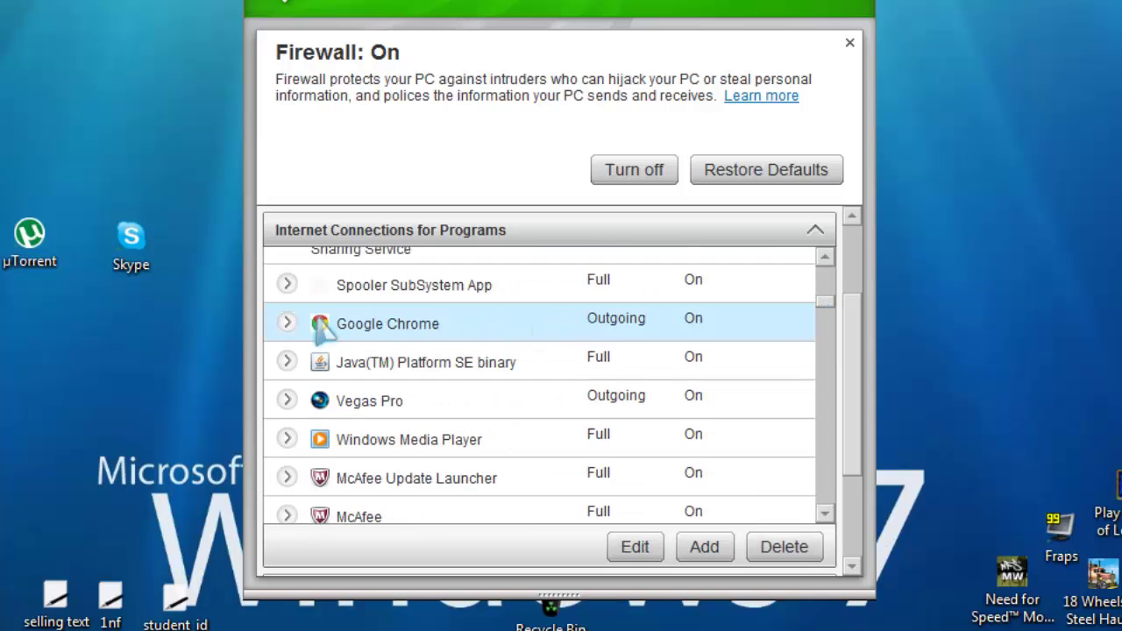
click(286, 323)
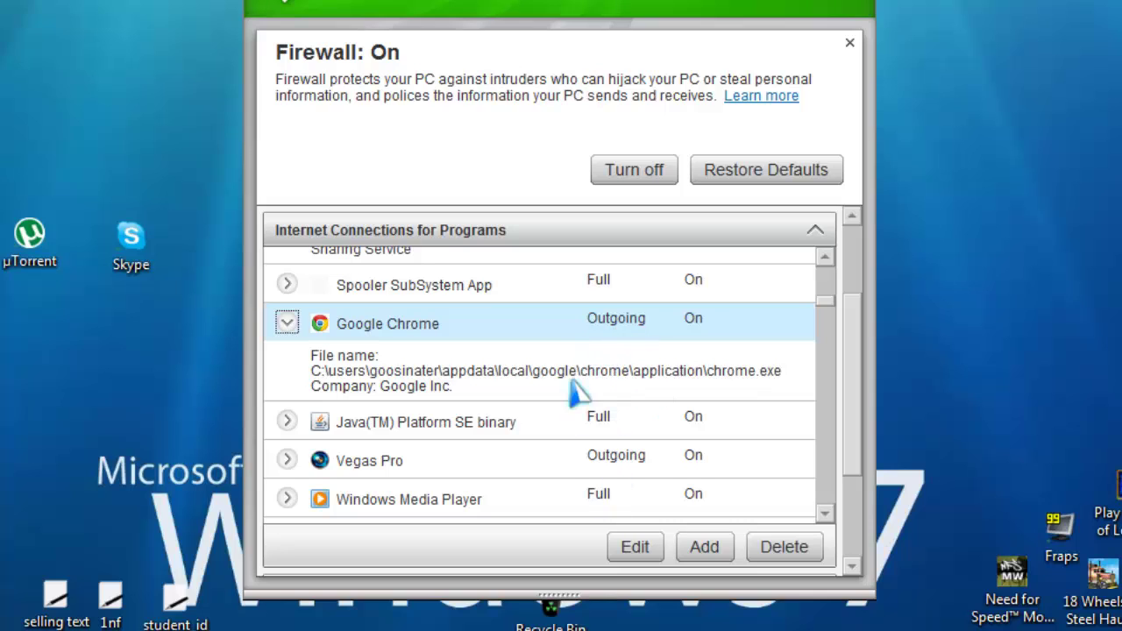
click(481, 330)
click(482, 331)
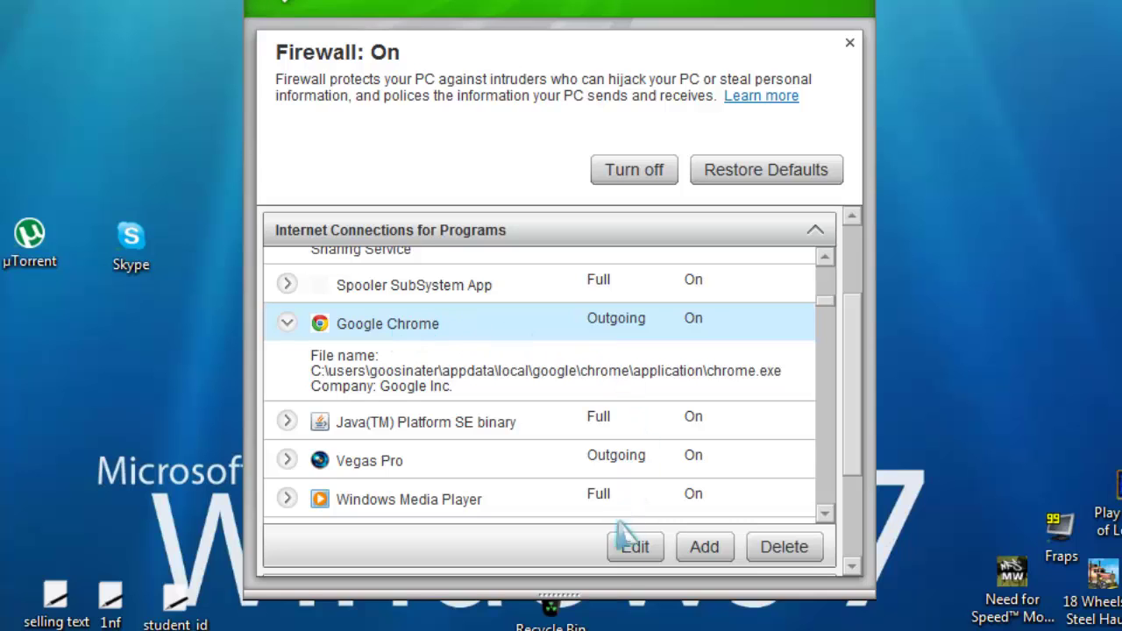
Step: Edit the Google Chrome entry and set its Access to Full
click(635, 547)
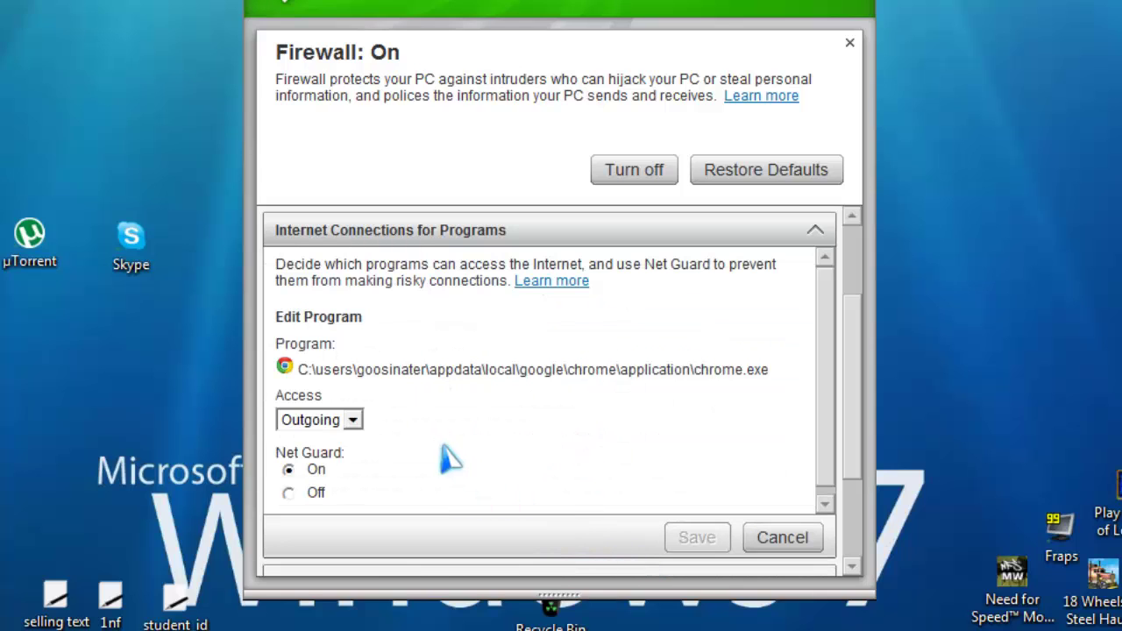
click(352, 425)
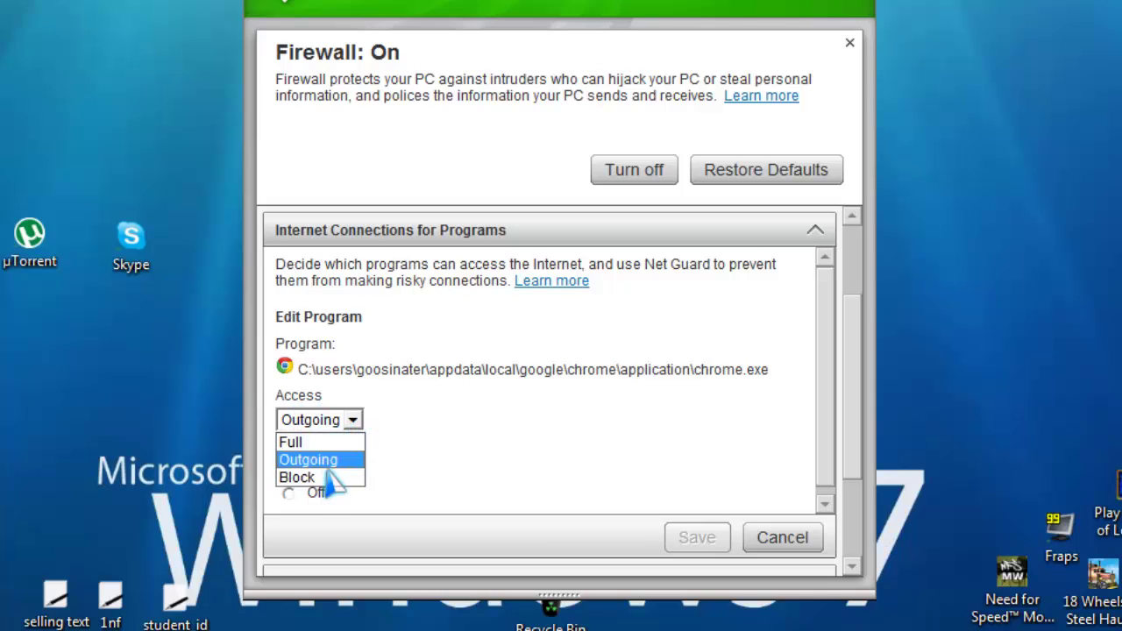
click(316, 442)
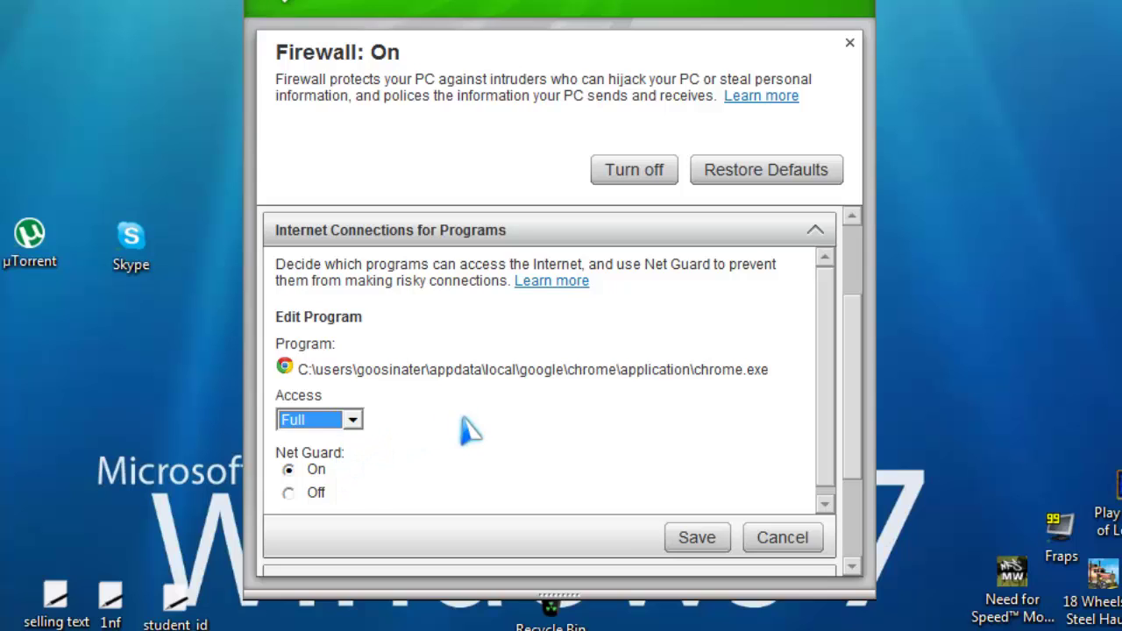
Step: Try setting Google Chrome's Access to Block
click(31, 253)
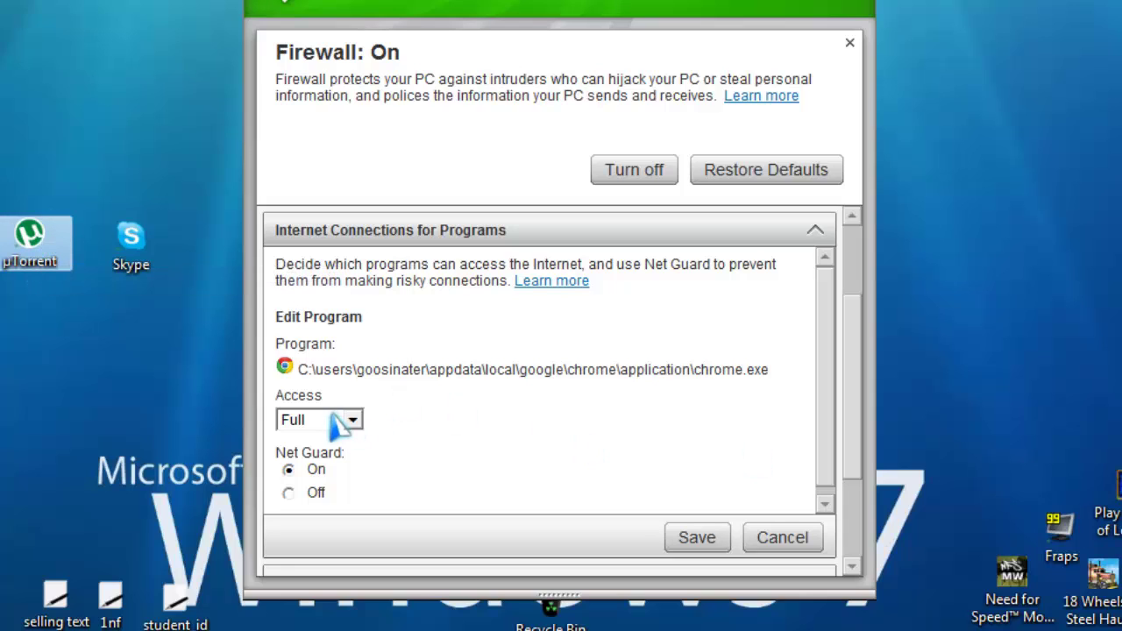
click(353, 423)
click(314, 479)
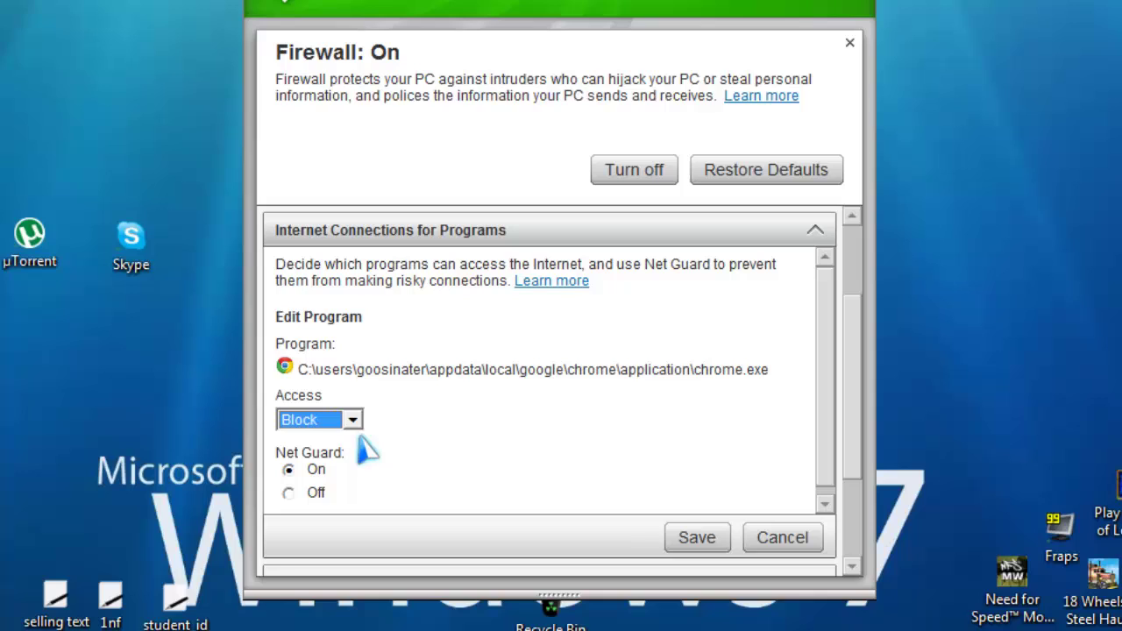
click(149, 256)
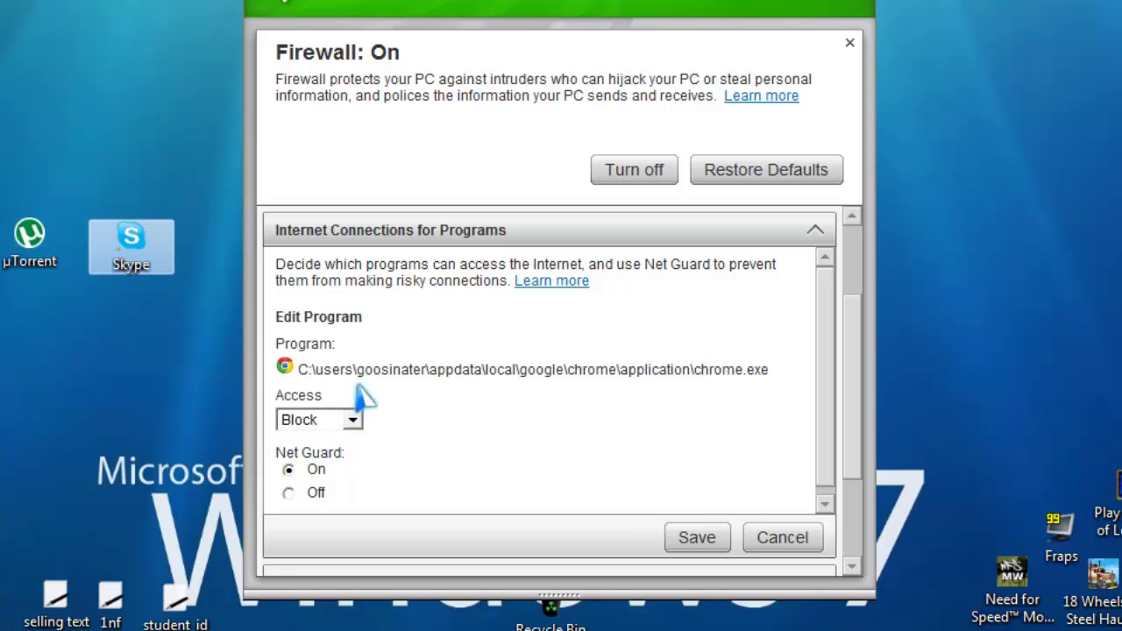
Step: Change Google Chrome's Access back to Full and save the program entry
click(353, 422)
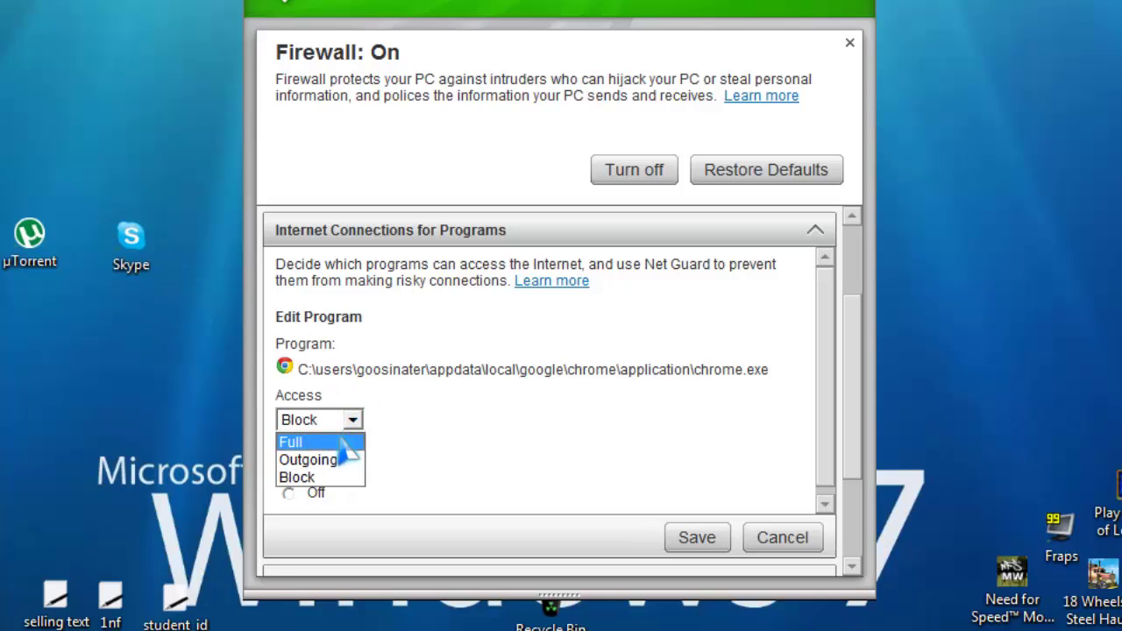
click(349, 443)
click(355, 420)
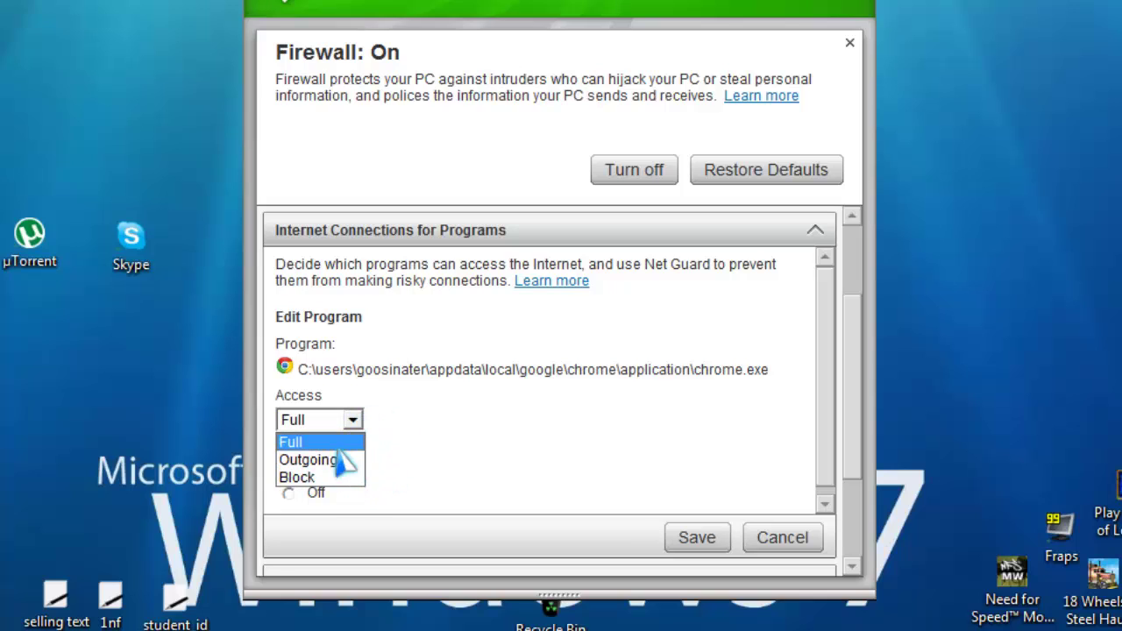
click(338, 443)
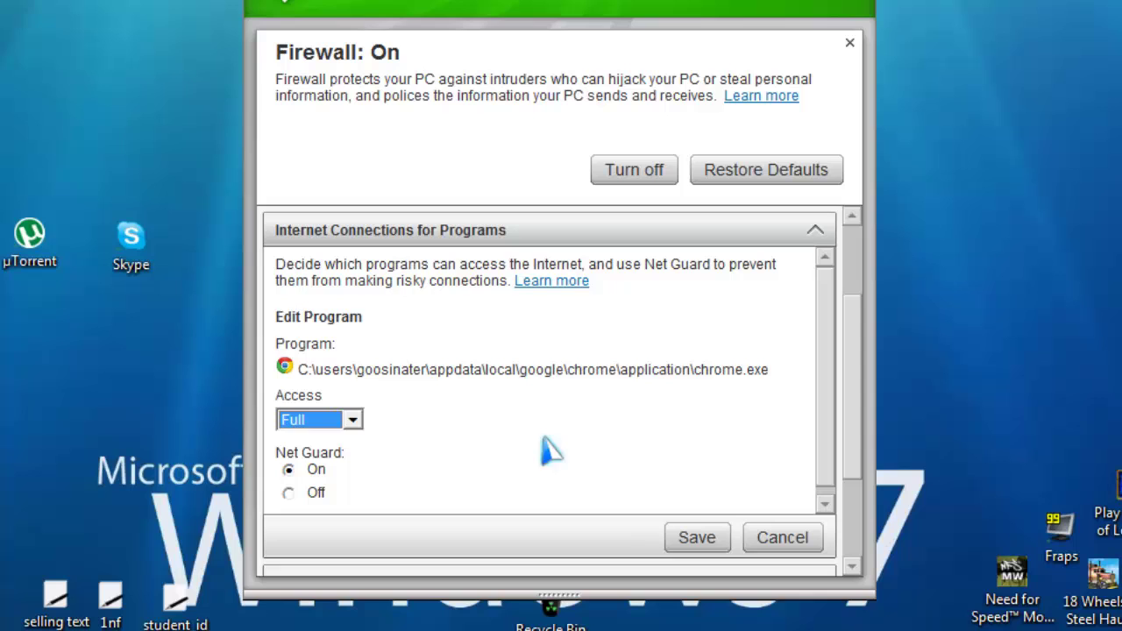
click(707, 538)
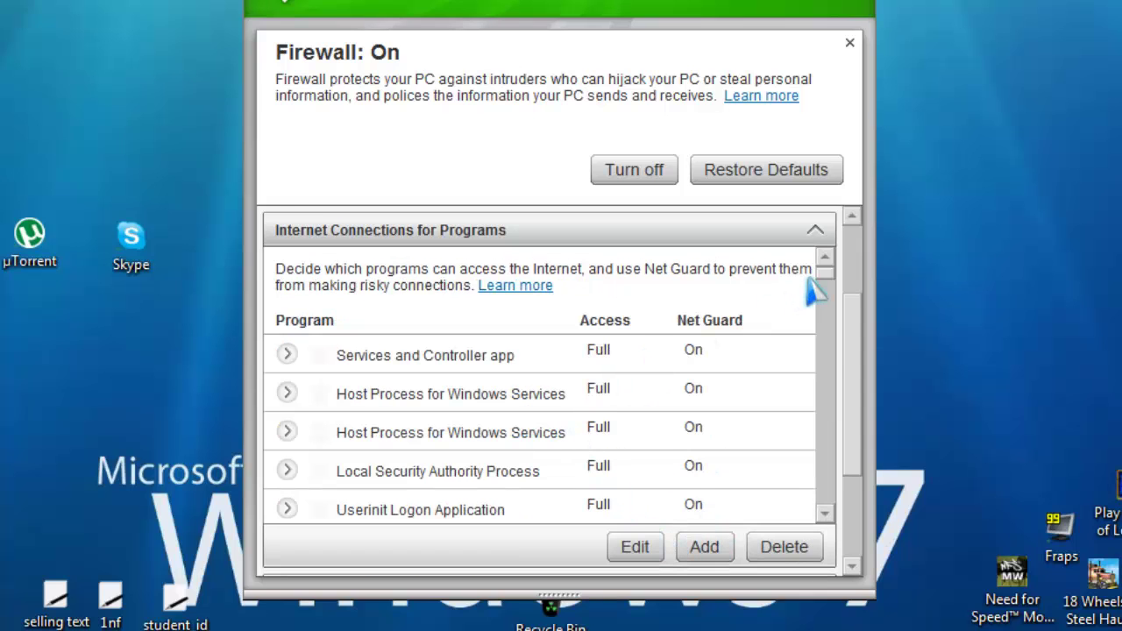
Step: Start adding a new program to the list, browse for its application file, and cancel
drag(824, 274, 720, 572)
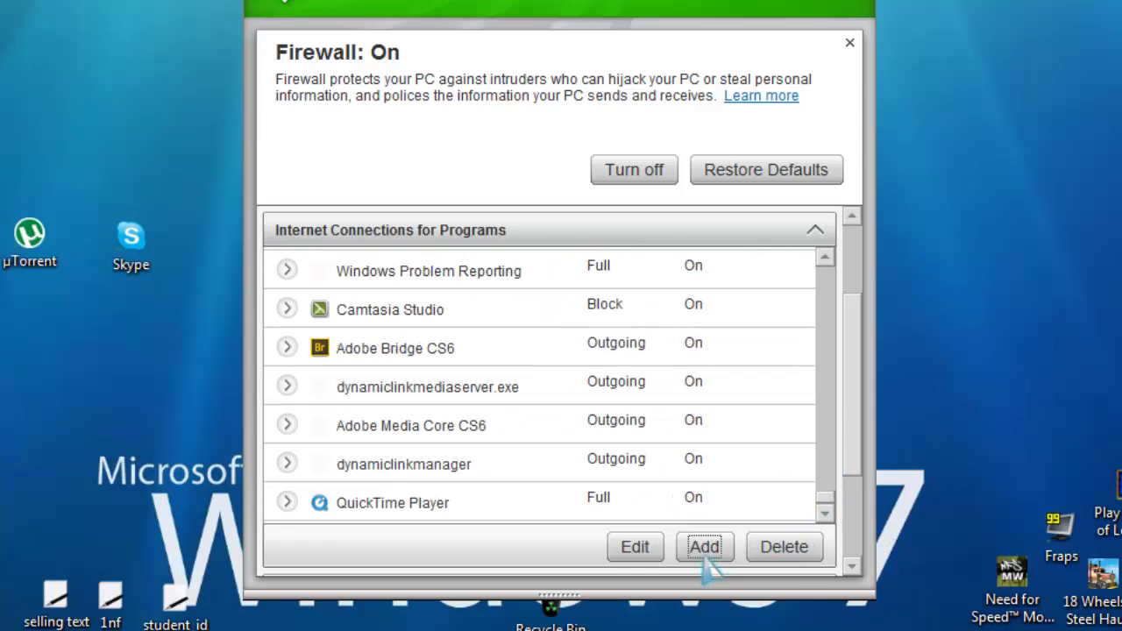
click(705, 557)
click(337, 341)
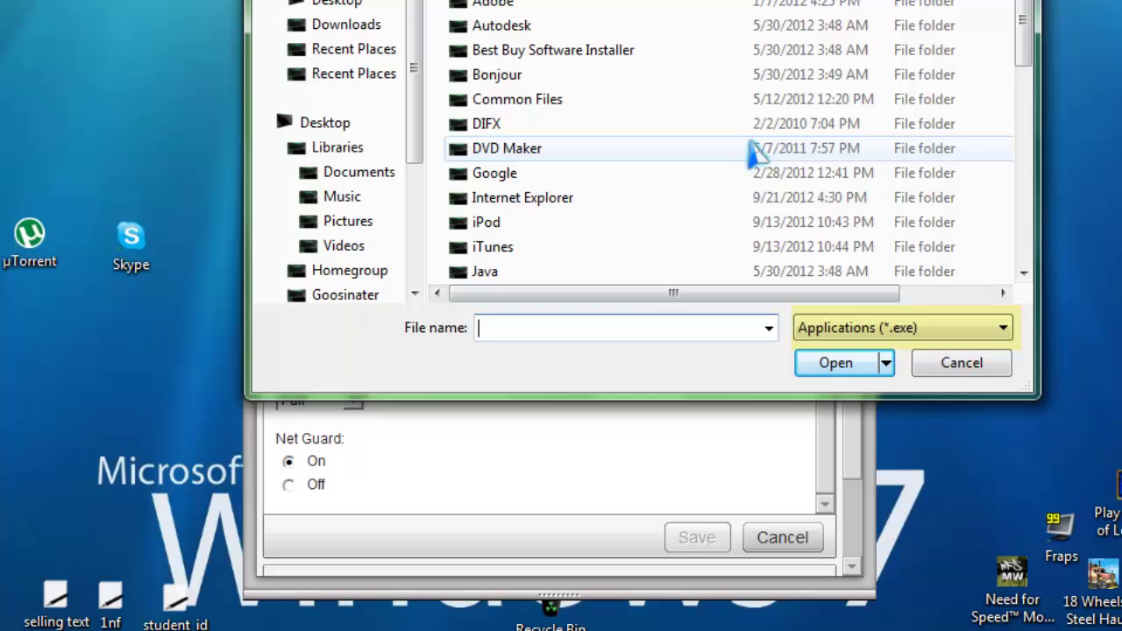
click(956, 368)
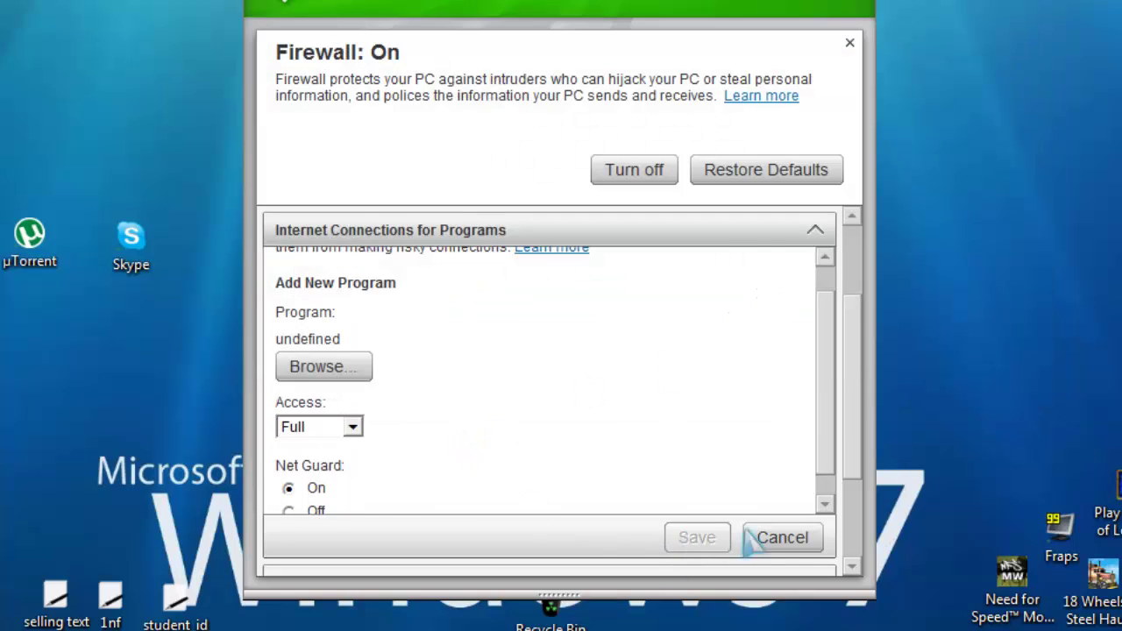
click(777, 537)
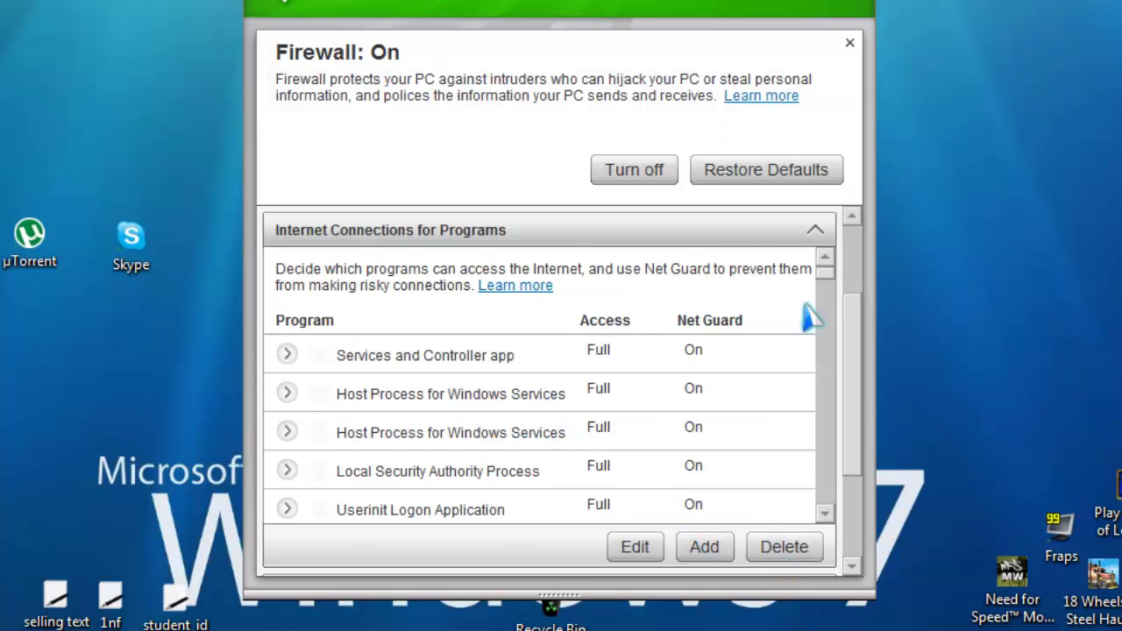
Step: Check the other programs' access levels in the list, and close the firewall settings and SecurityCenter
drag(826, 272, 834, 325)
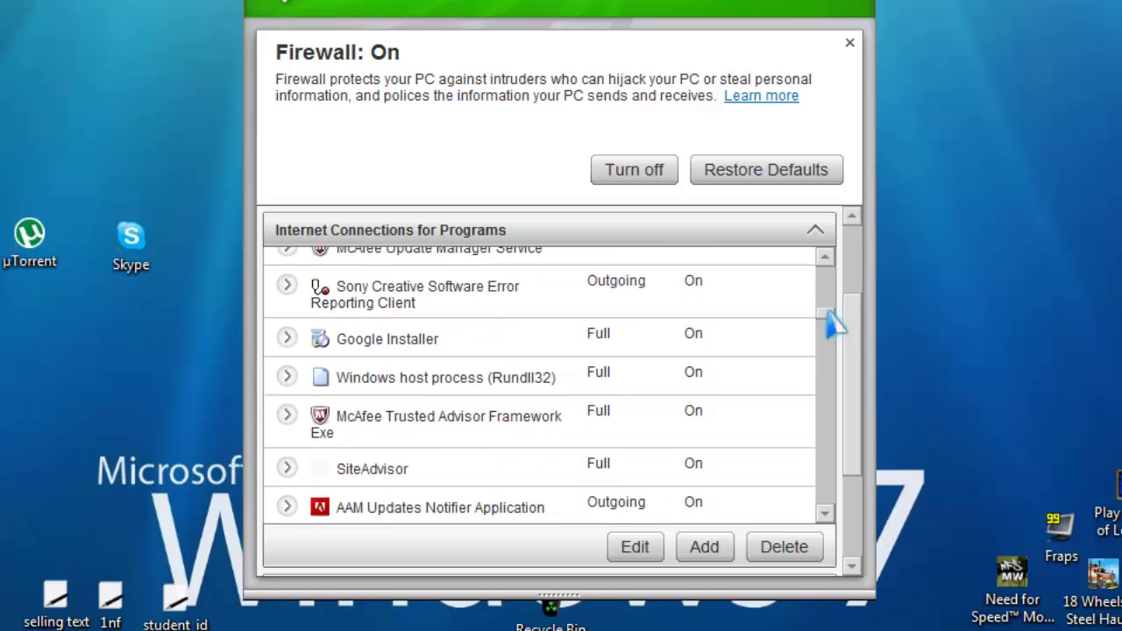
click(412, 471)
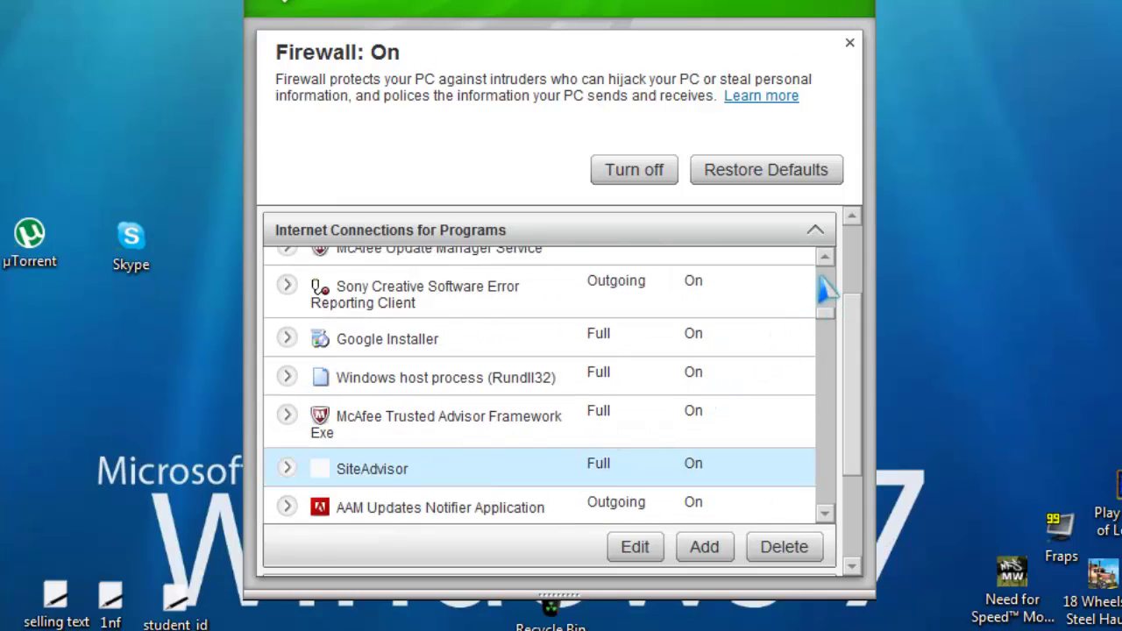
drag(834, 319, 847, 444)
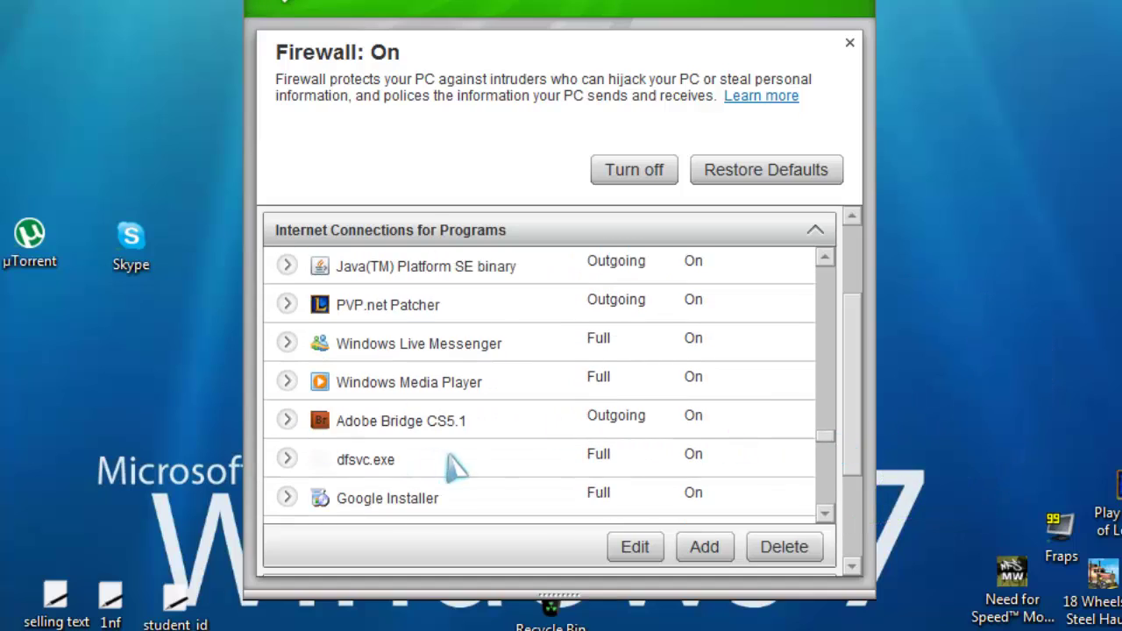
scroll(451, 469, down, 1)
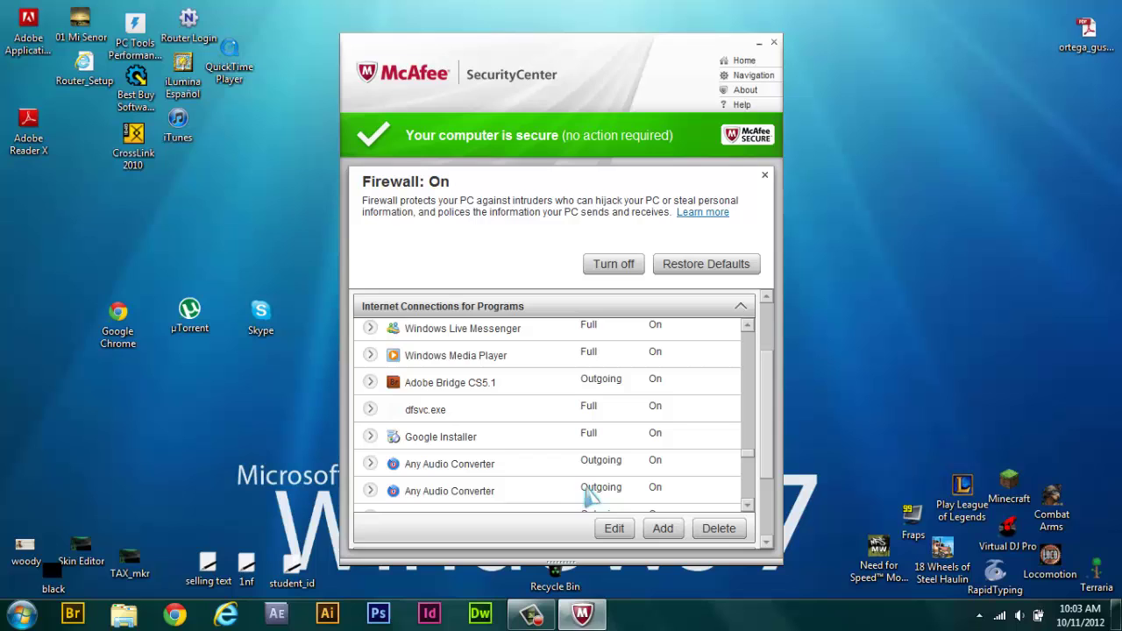
click(765, 176)
click(774, 44)
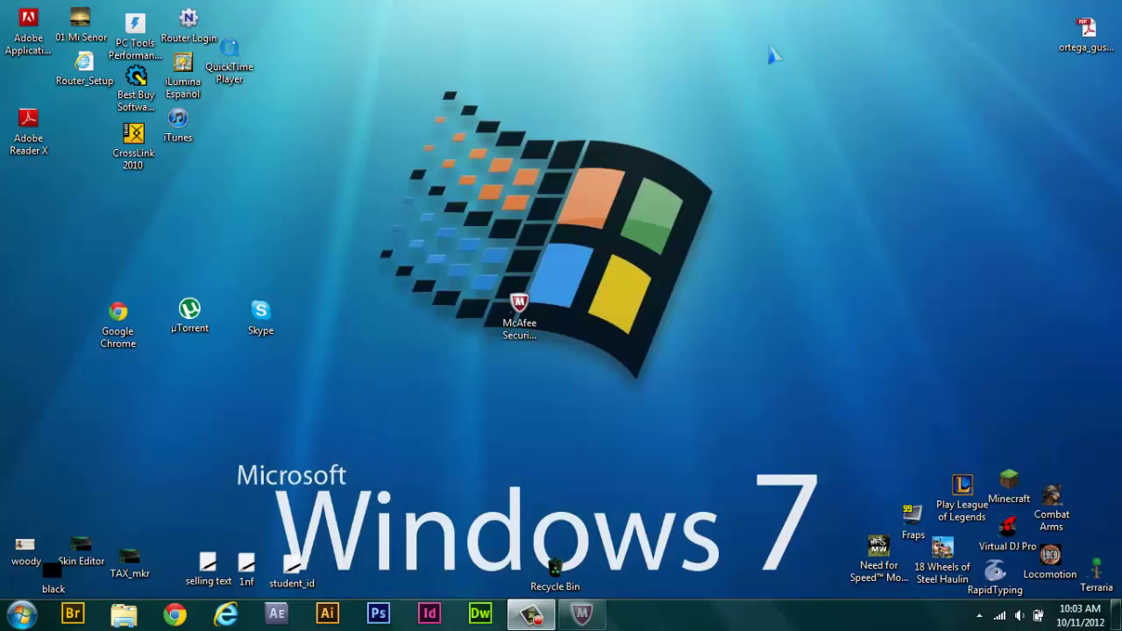
click(124, 326)
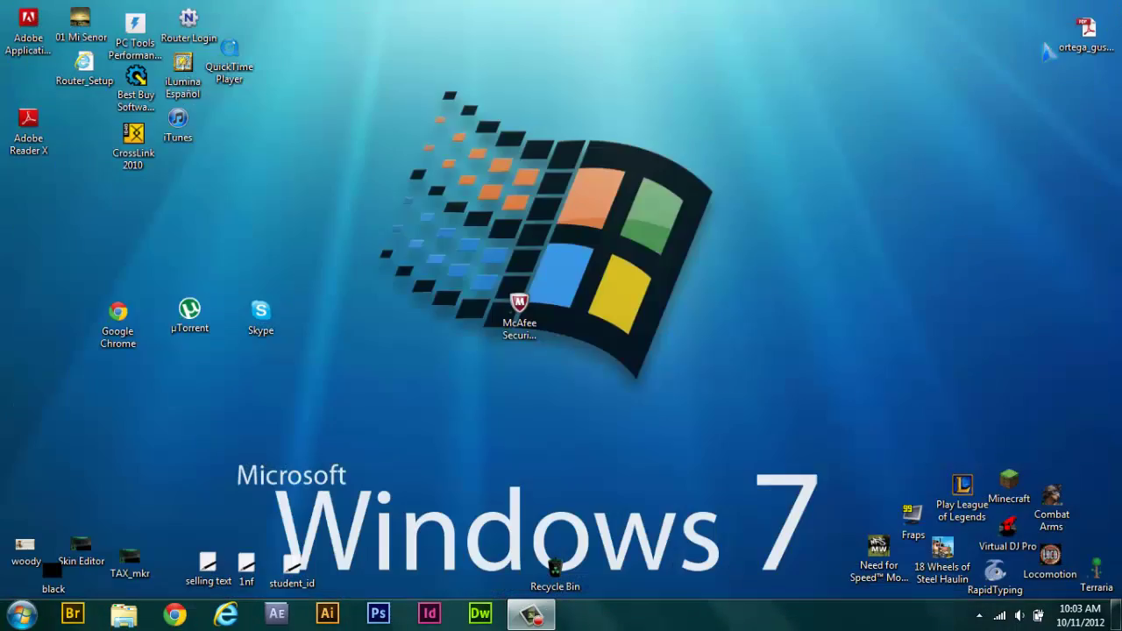
right_click(584, 343)
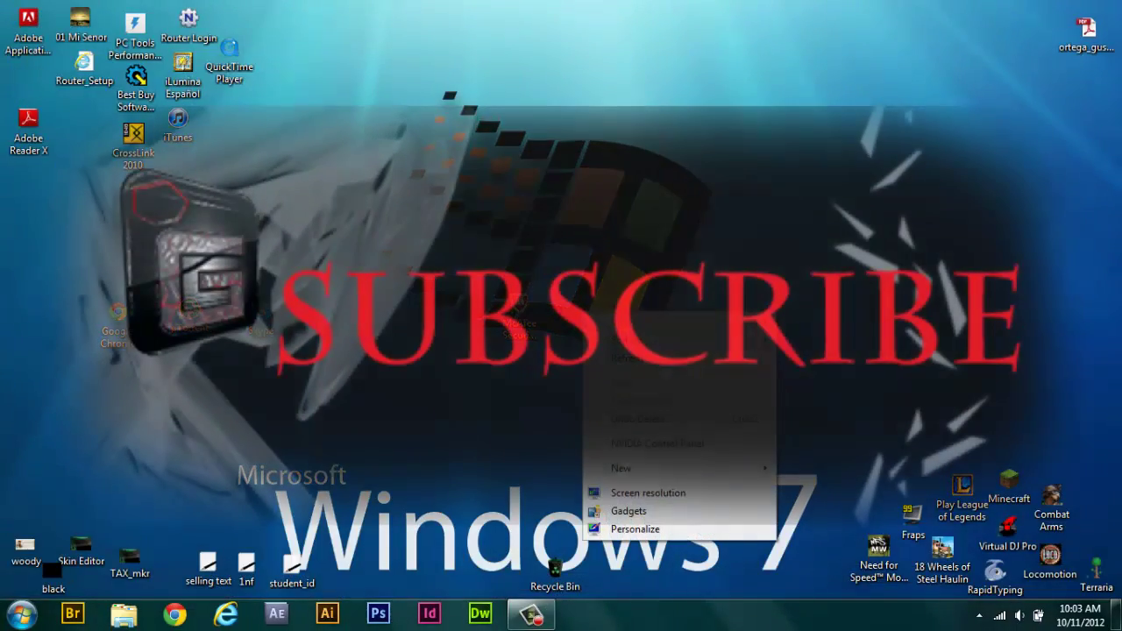